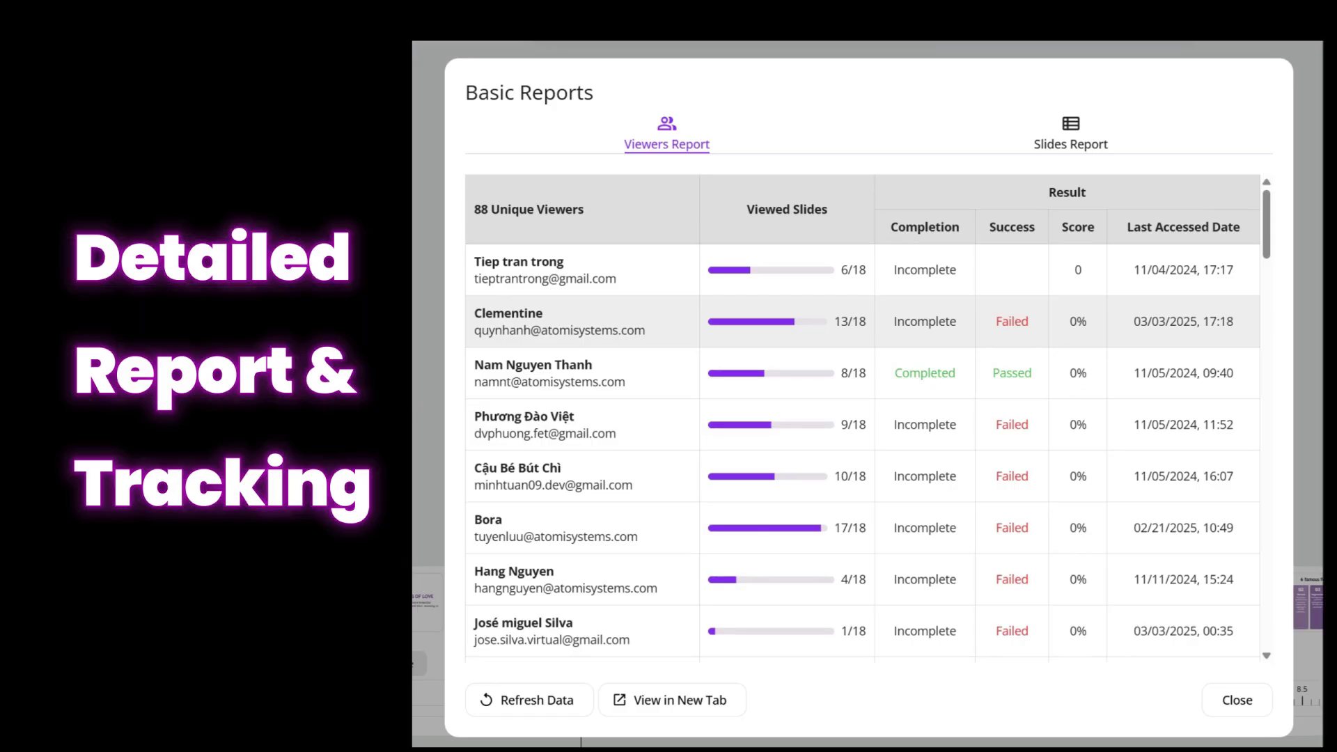
- Scroll down and back up through the Viewers Report table of learners' results
scroll(862, 418, down, 3)
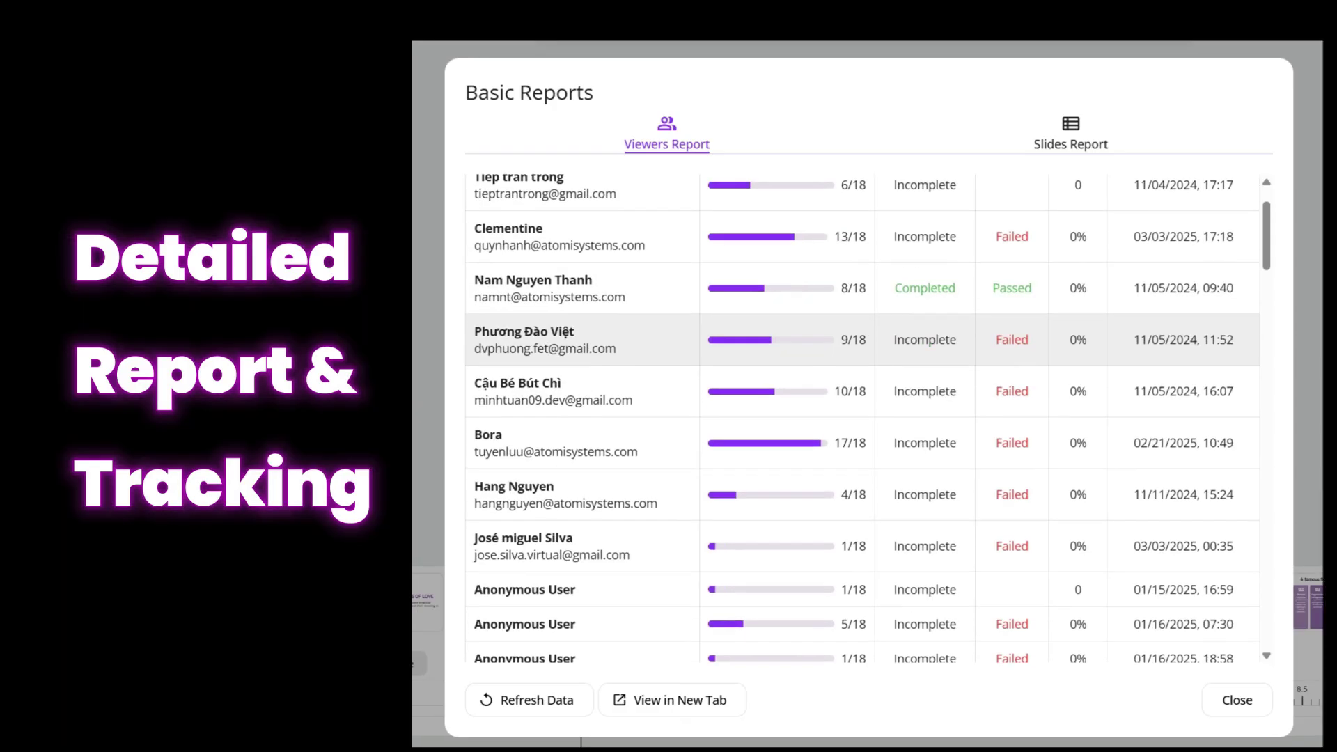
scroll(862, 418, up, 1)
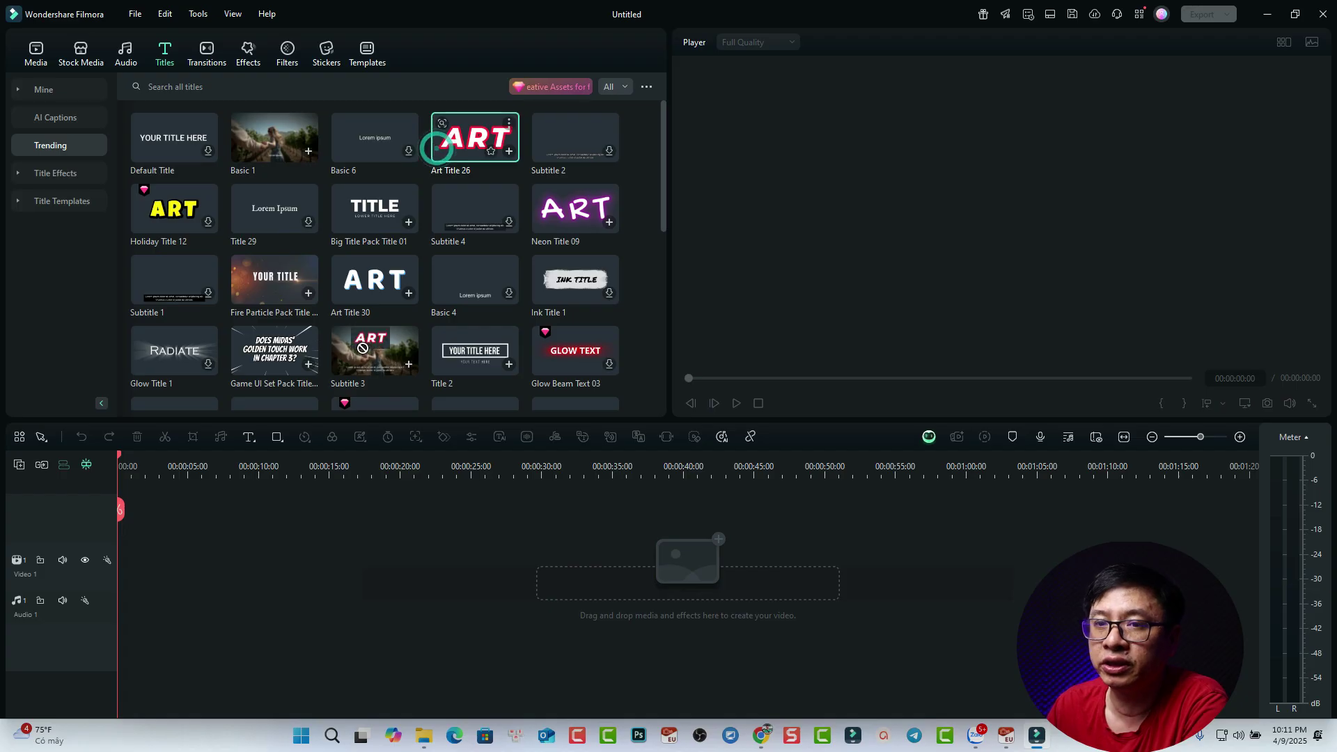
- Put Art Title 26 on the Video 1 track and zoom the timeline to fit it
drag(445, 143, 133, 565)
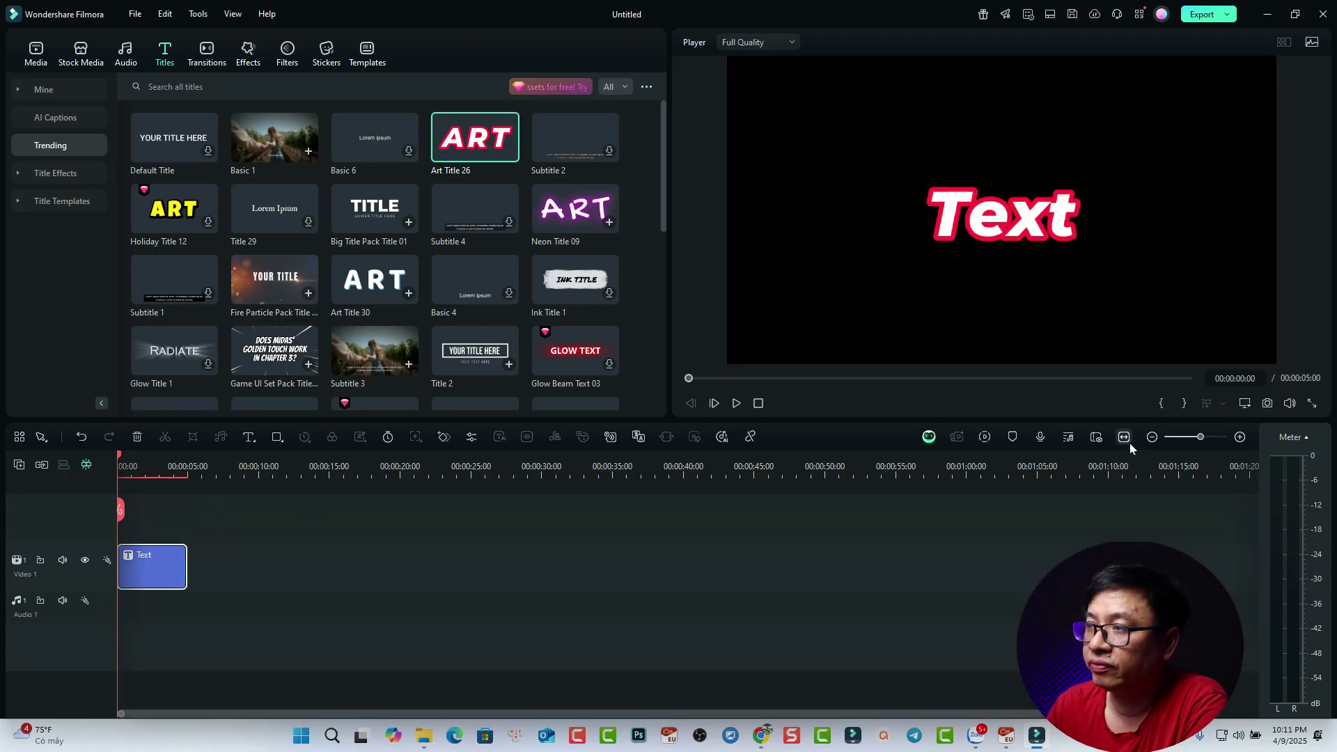
key(shift+z)
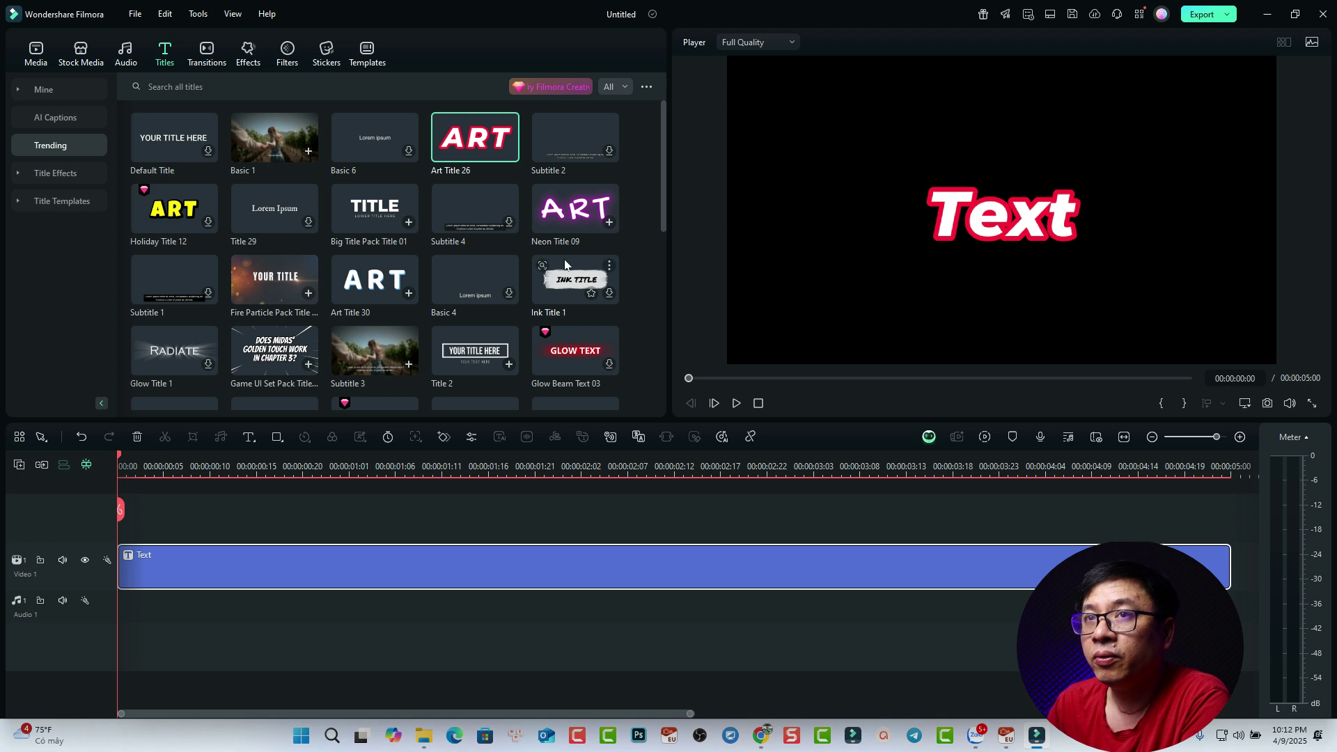
click(134, 14)
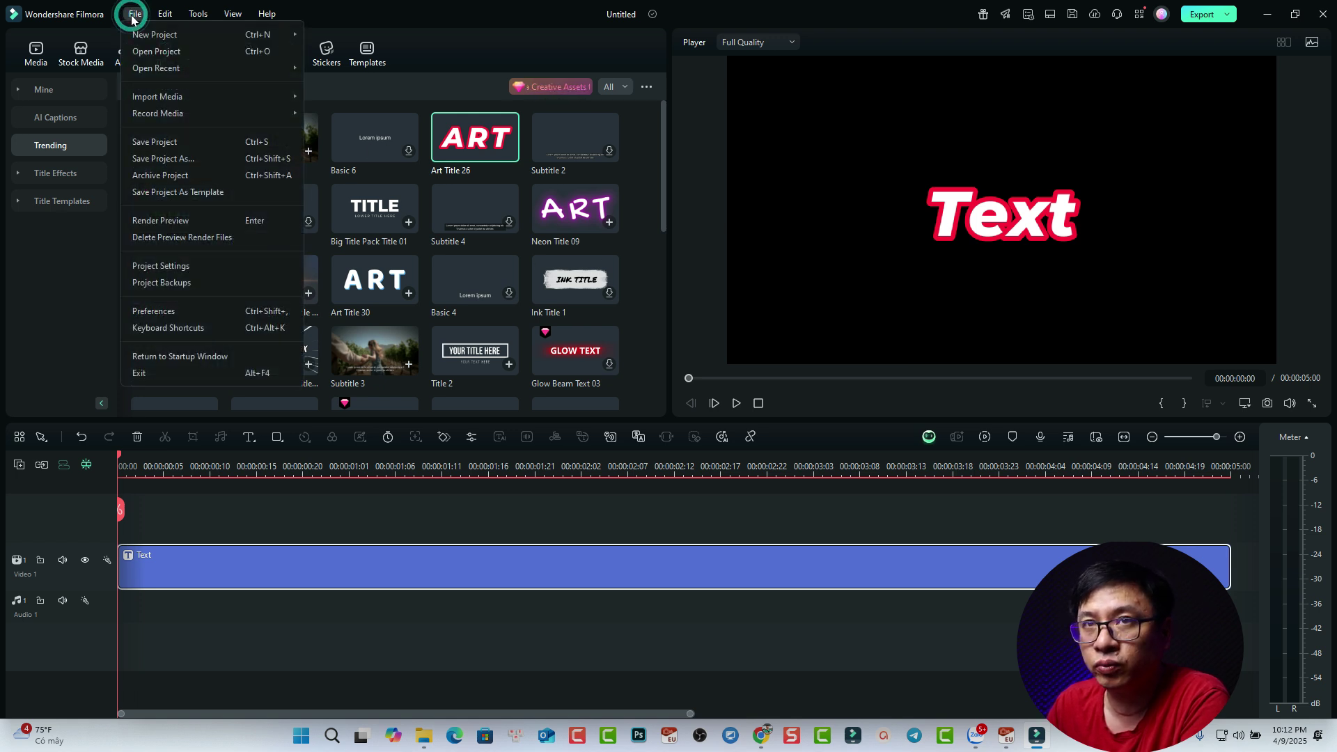
click(152, 264)
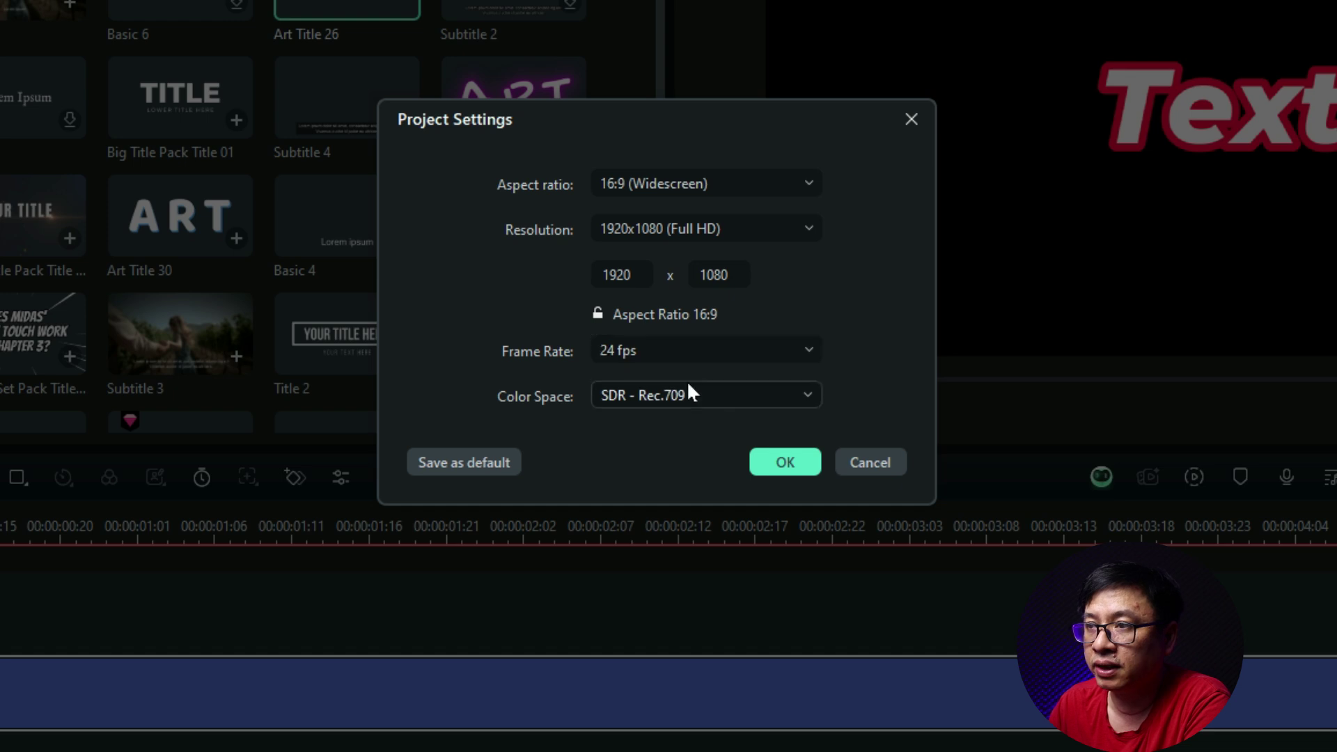
click(786, 463)
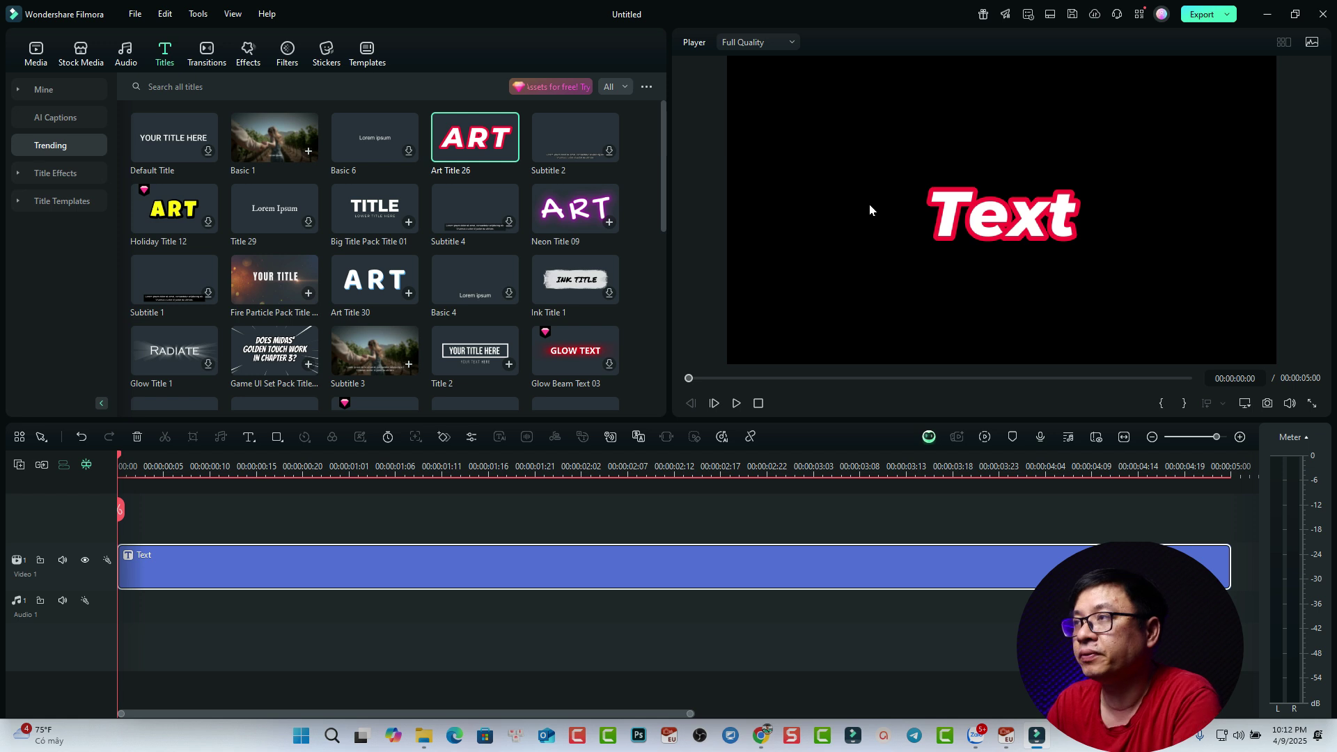
- Choose Create Video from the Export dropdown to open the export window
click(1228, 15)
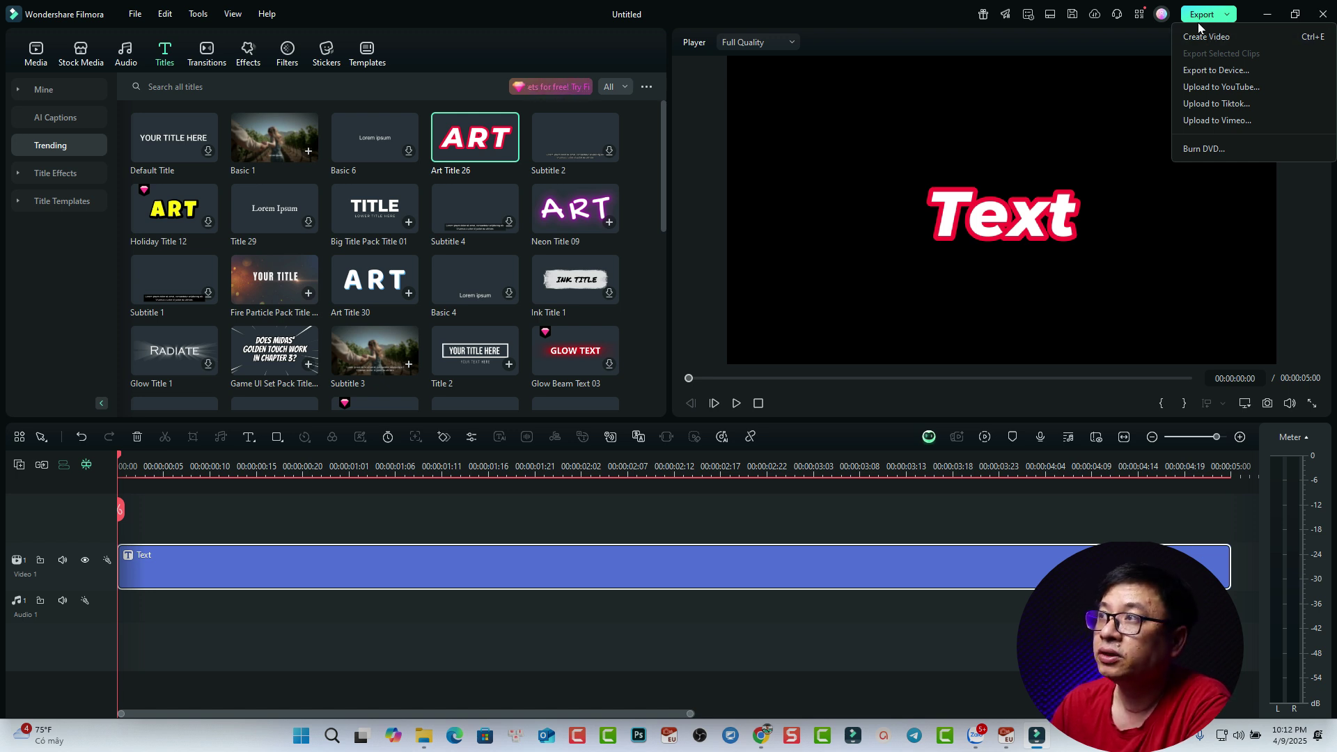
click(1201, 19)
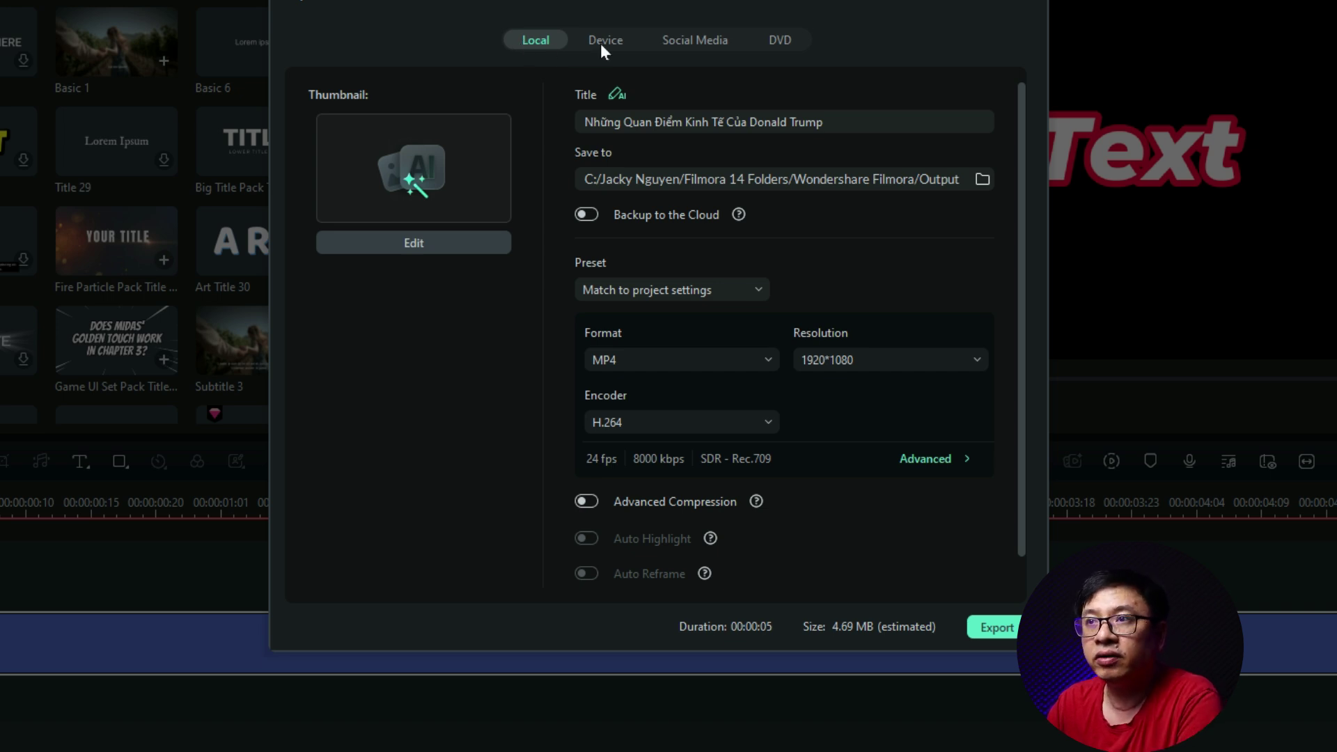
- Check the Social Media options, then on Local retitle the export 'demo video'
click(695, 42)
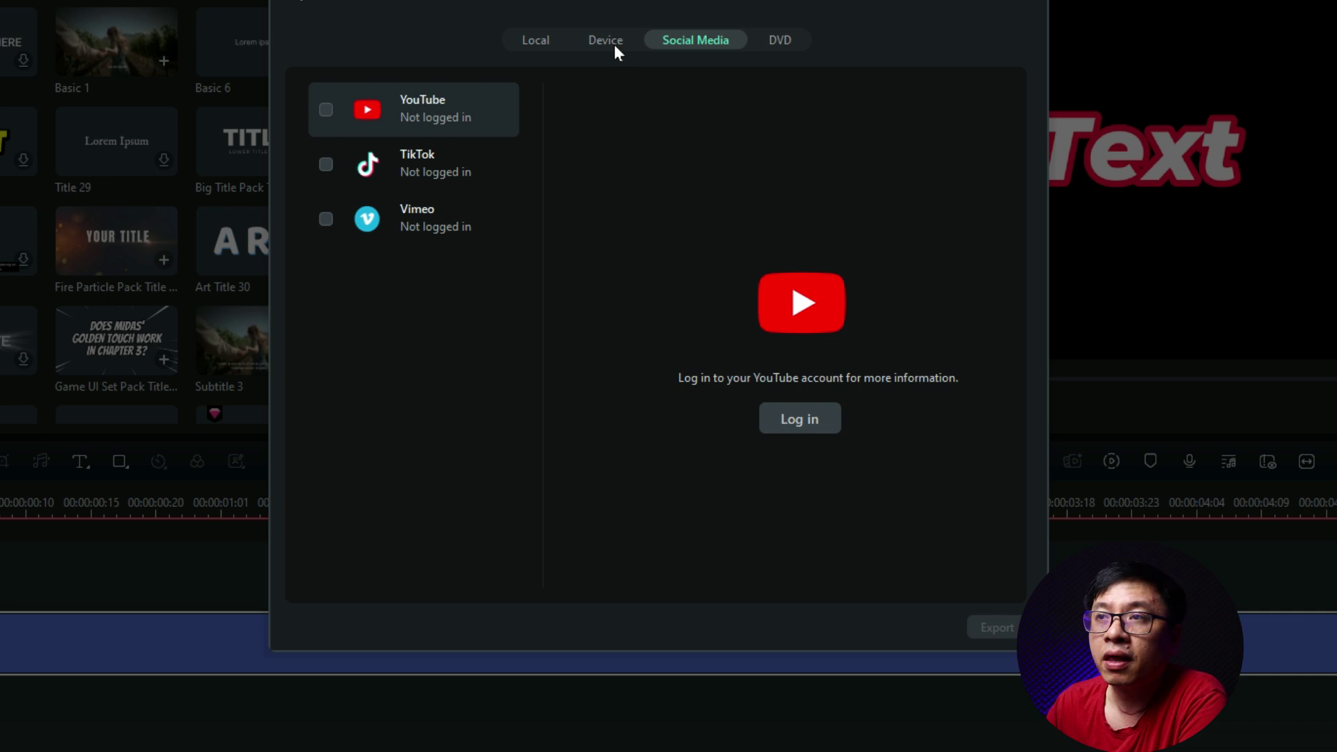
click(536, 43)
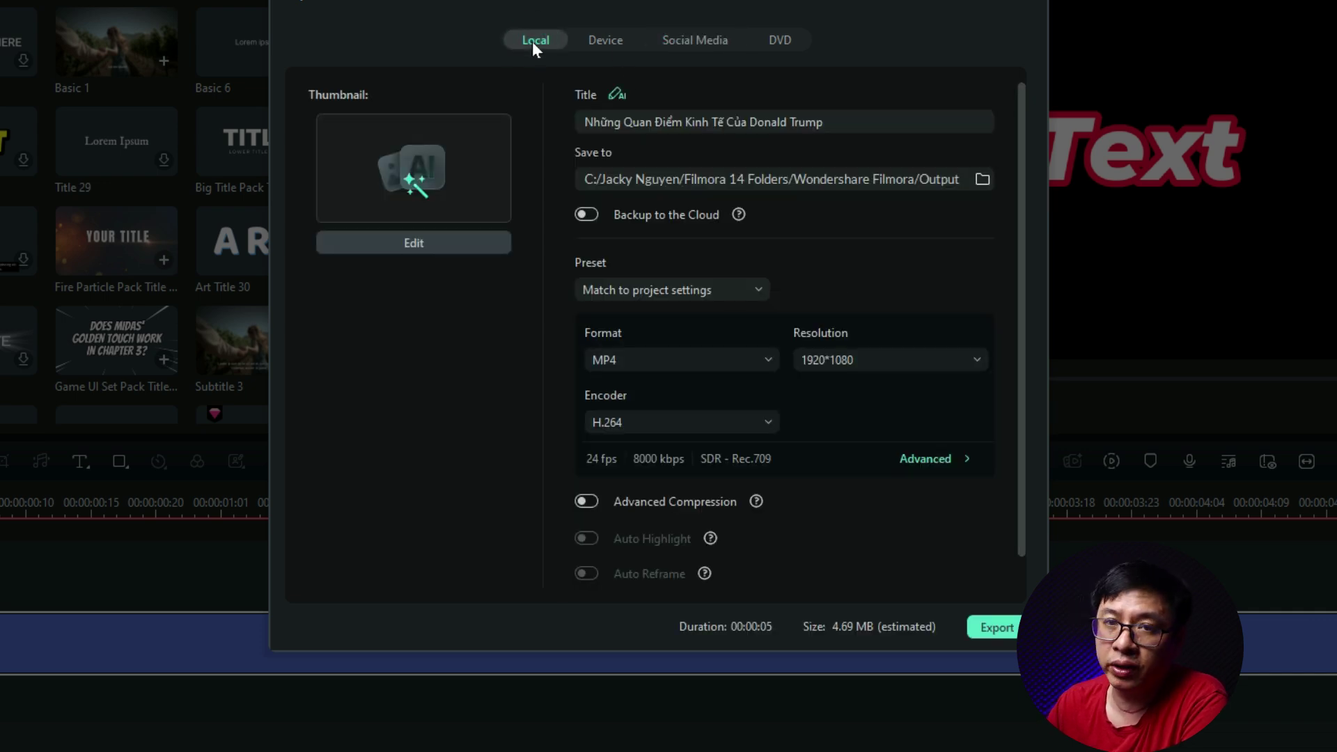
click(648, 122)
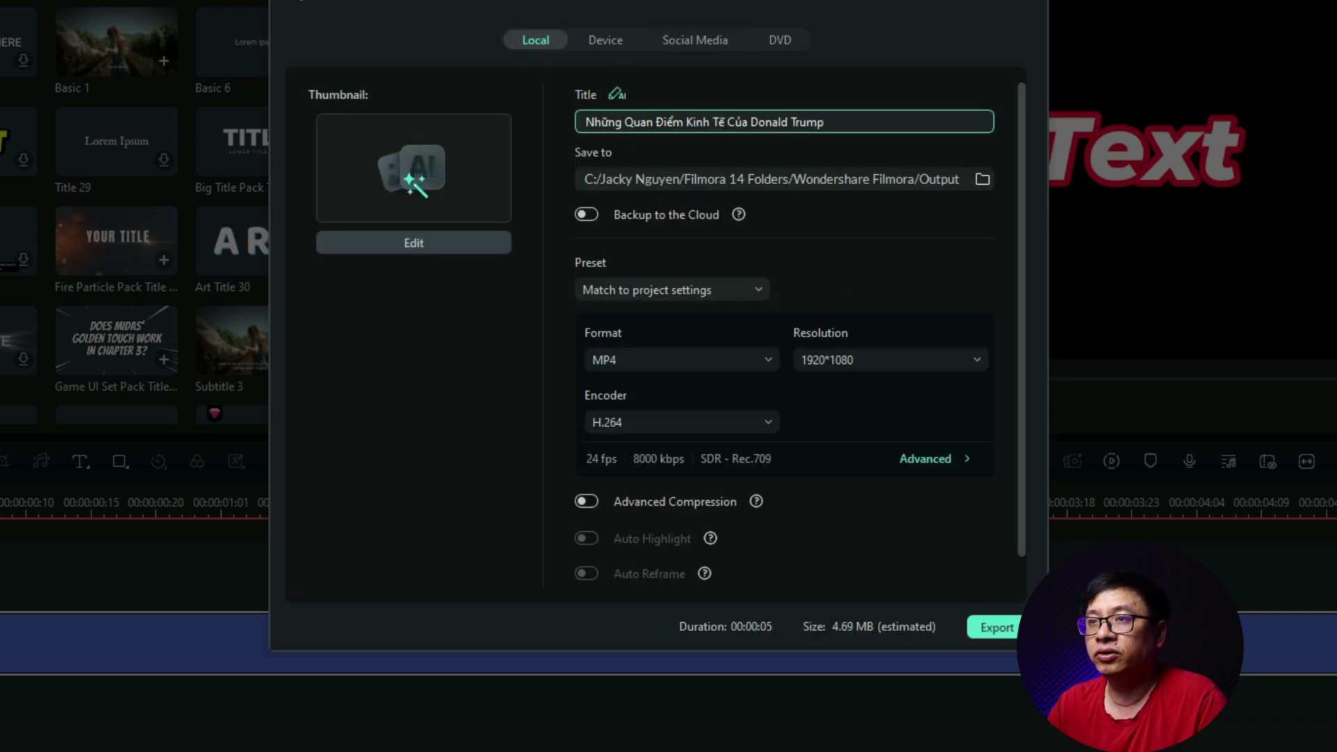
key(ctrl+a)
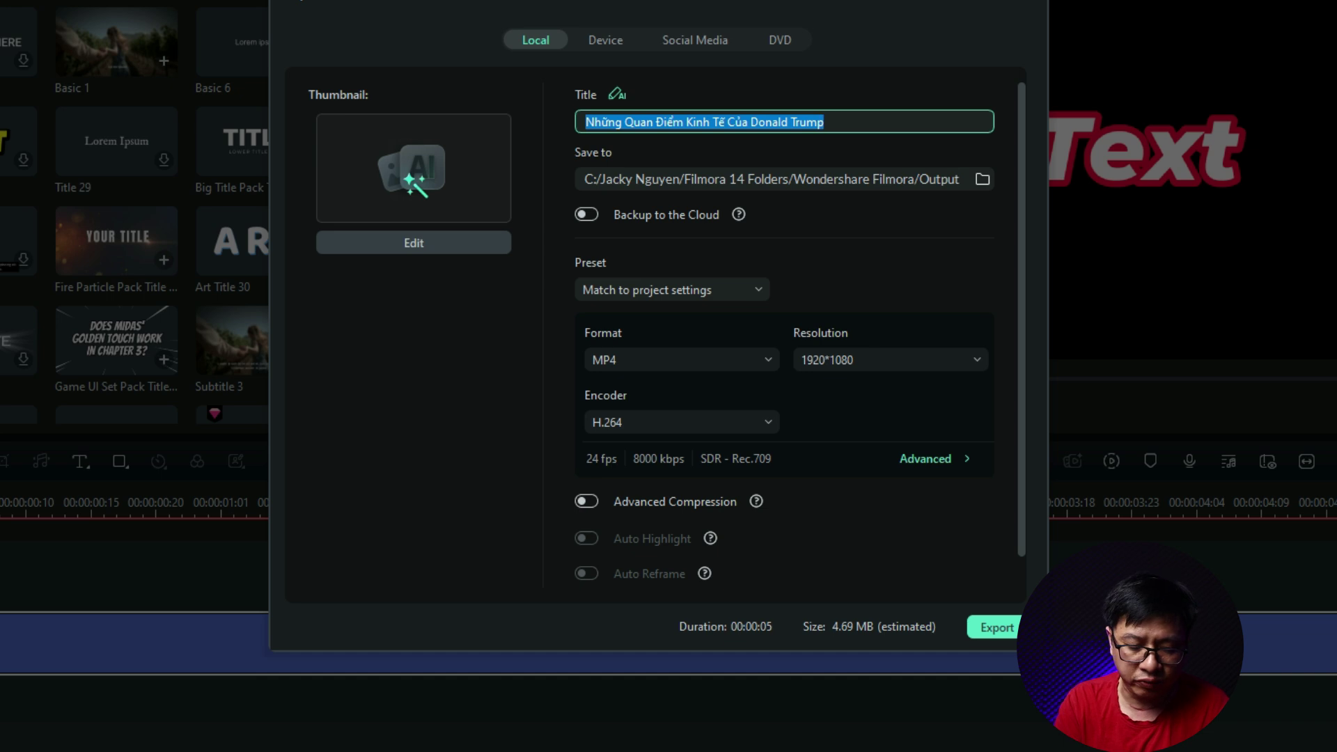
text(demo )
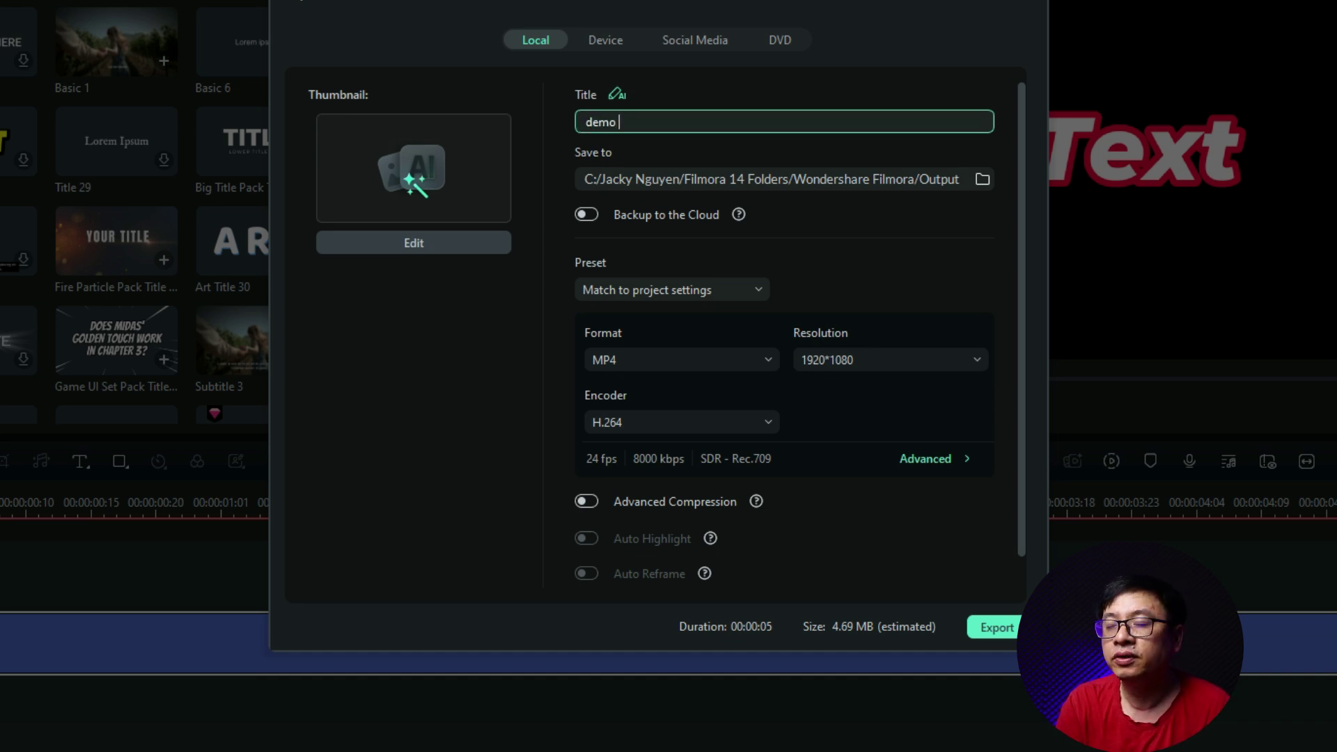
text(video)
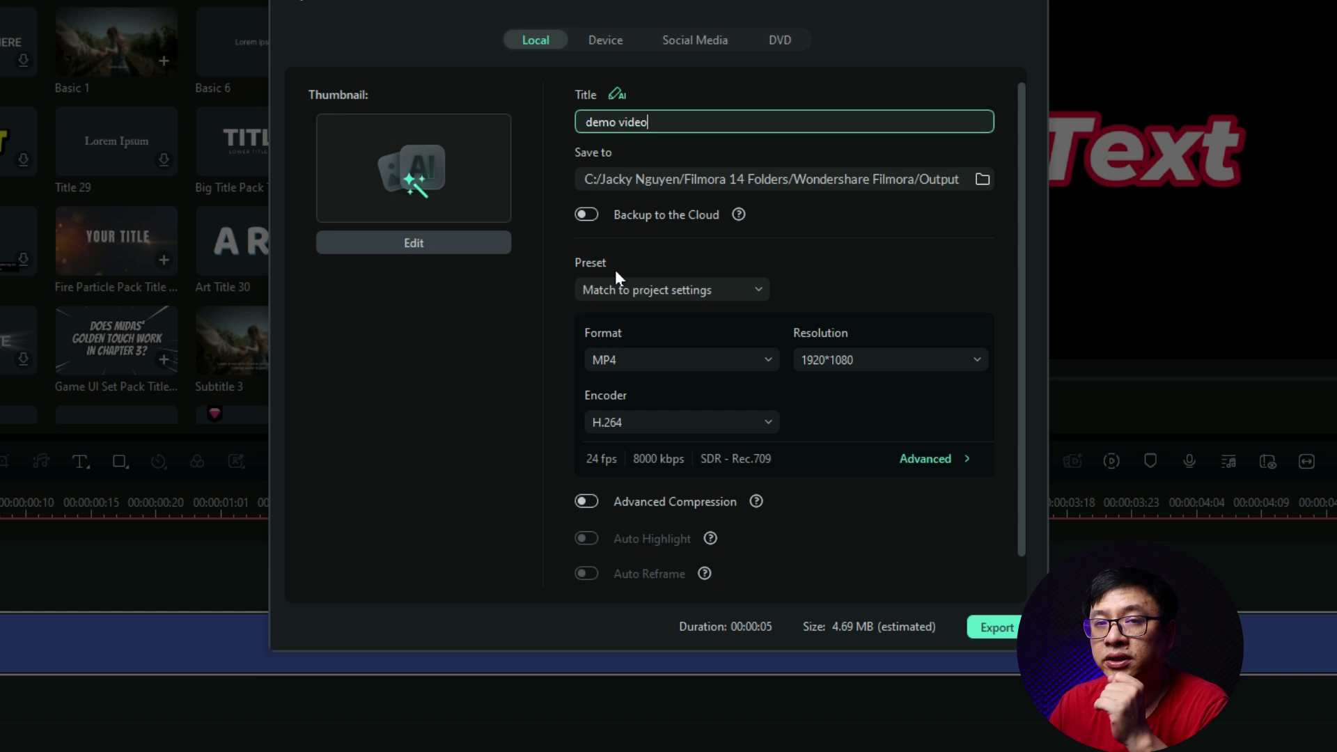
click(747, 289)
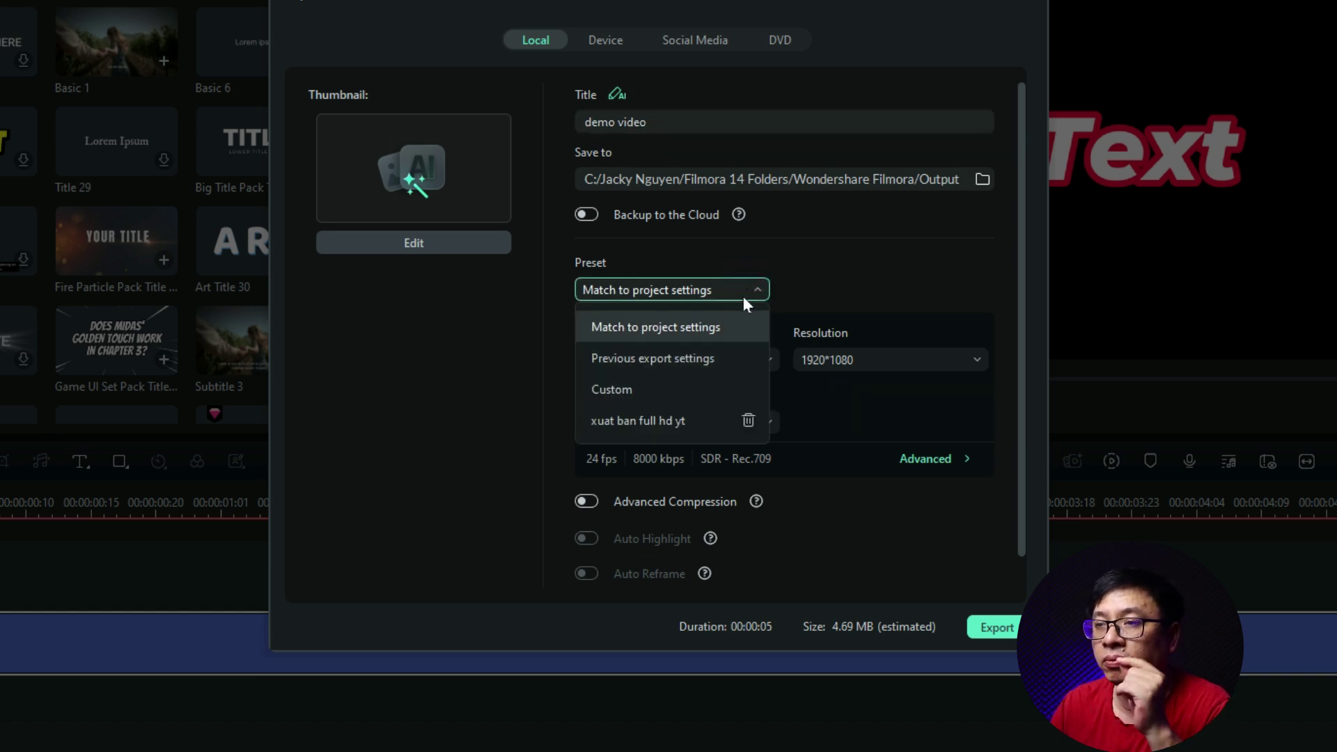
click(636, 327)
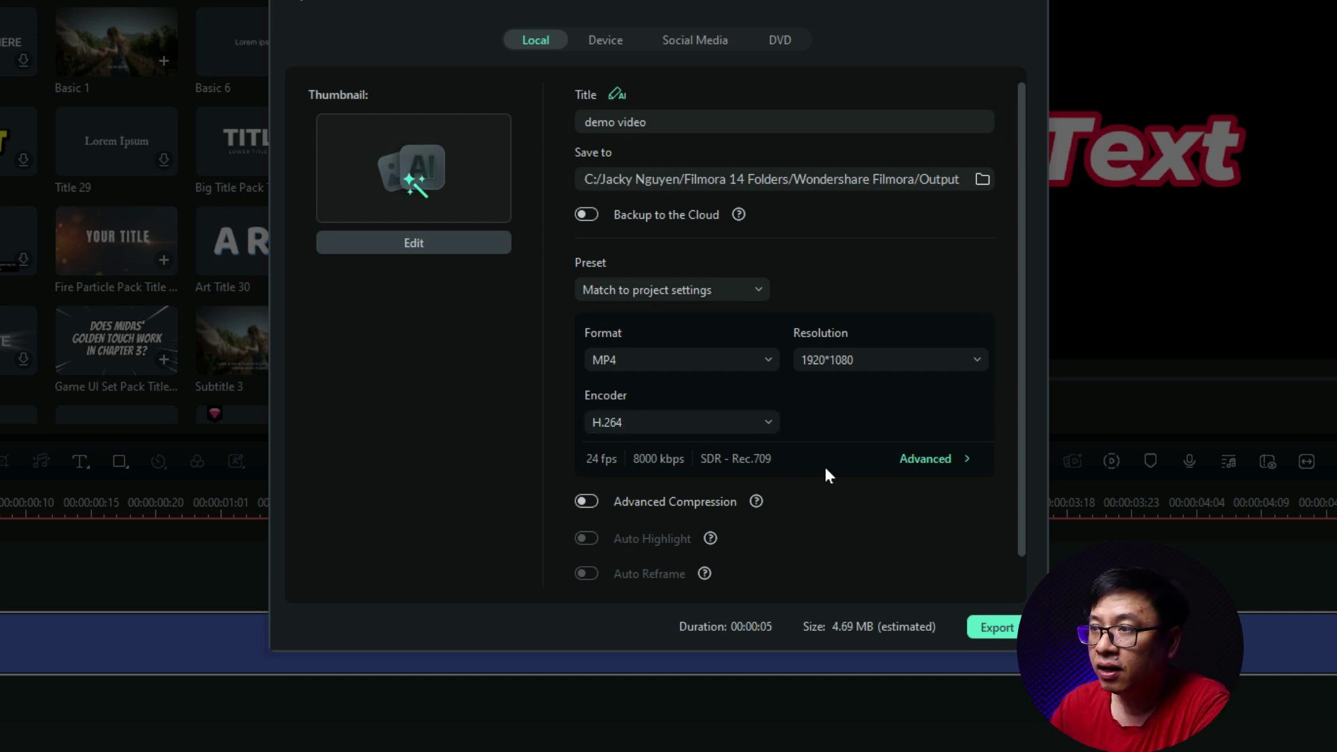
- In advanced settings, choose CBR and High bit rate (10000 kbps), keeping AAC stereo 44100 Hz audio
click(932, 461)
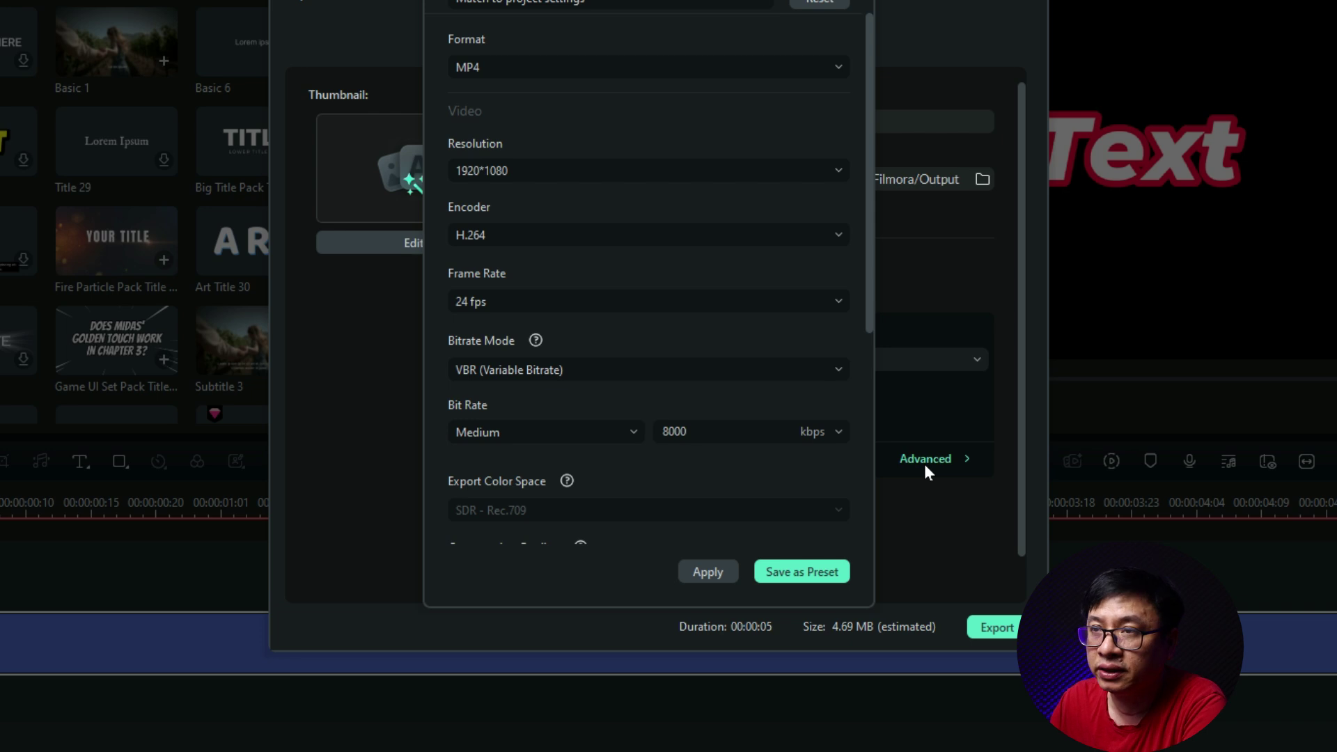
scroll(780, 324, down, 1)
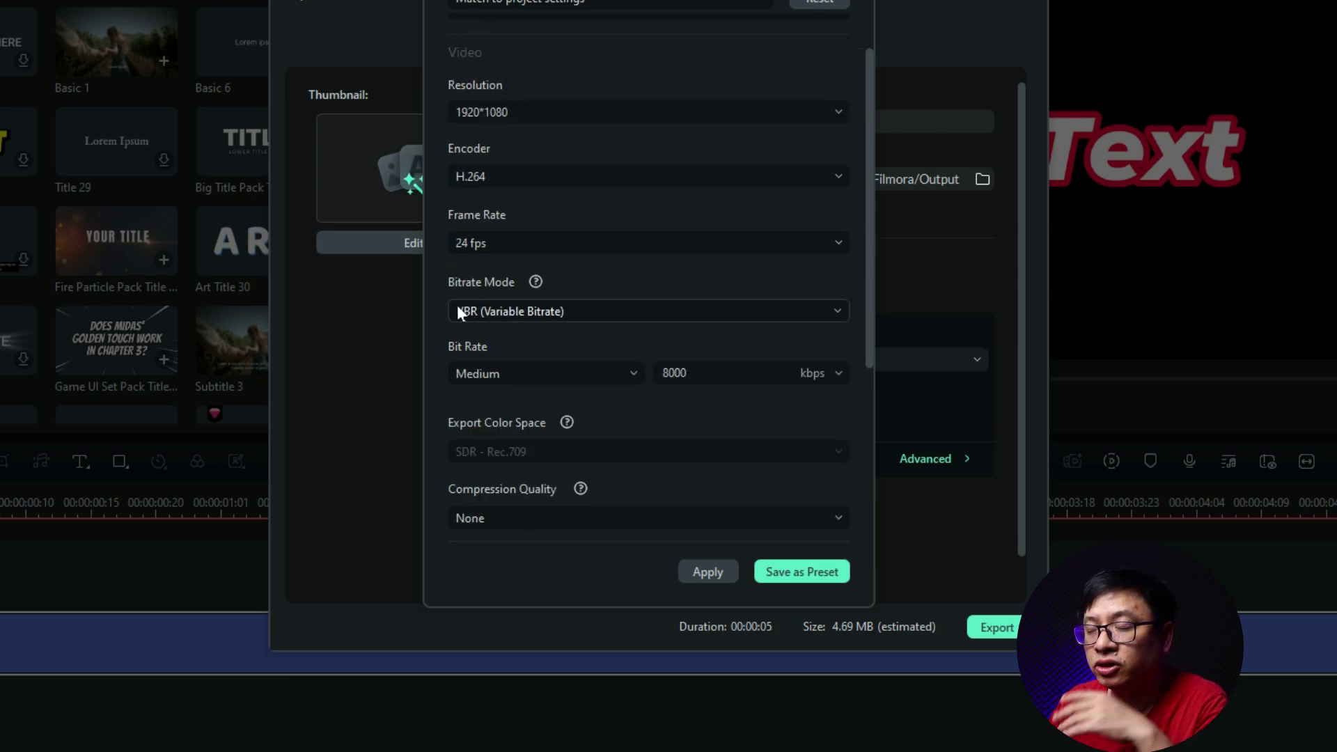
click(515, 312)
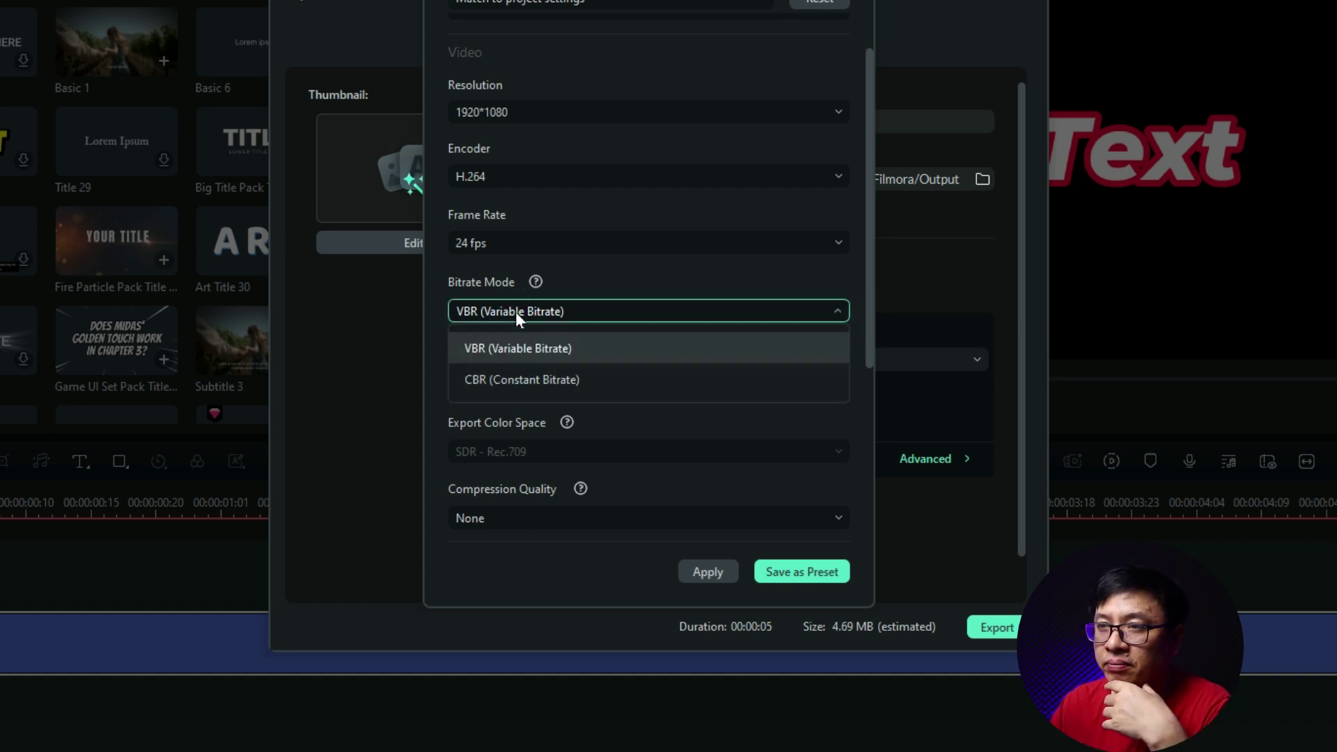
click(511, 379)
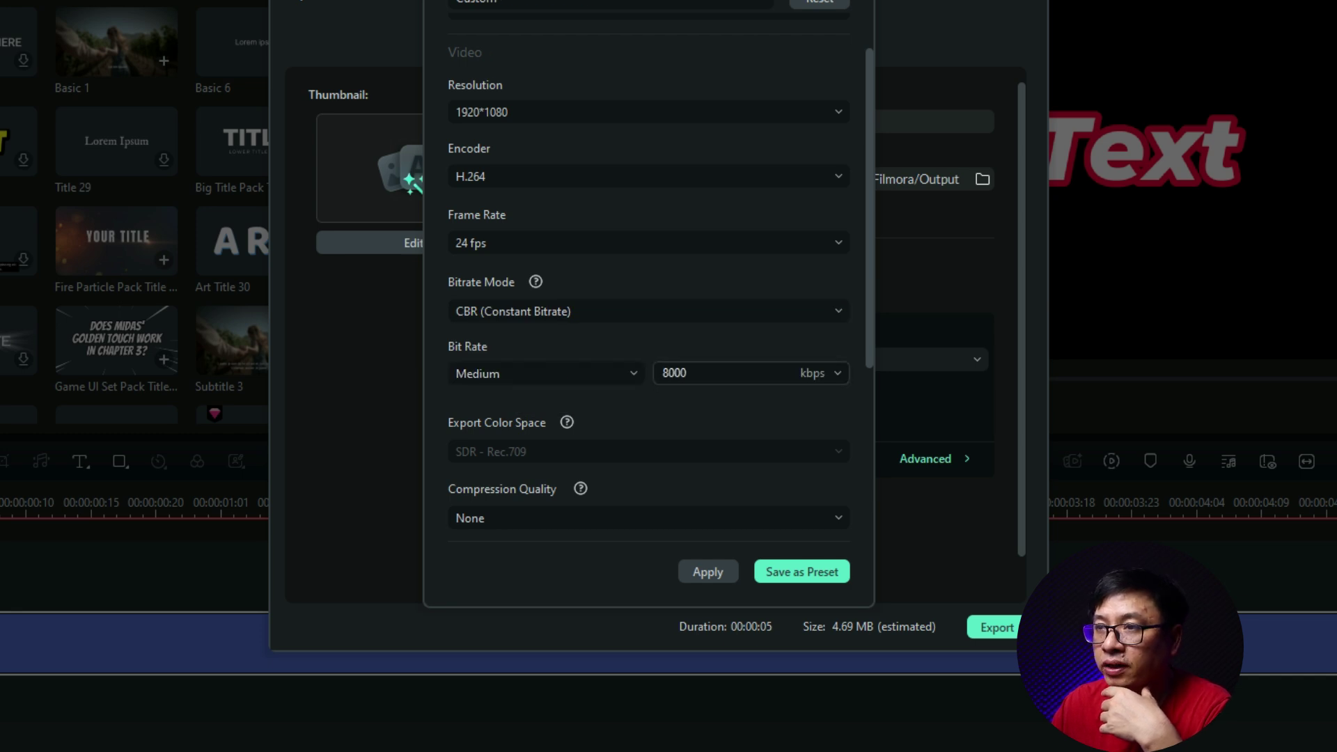
click(623, 379)
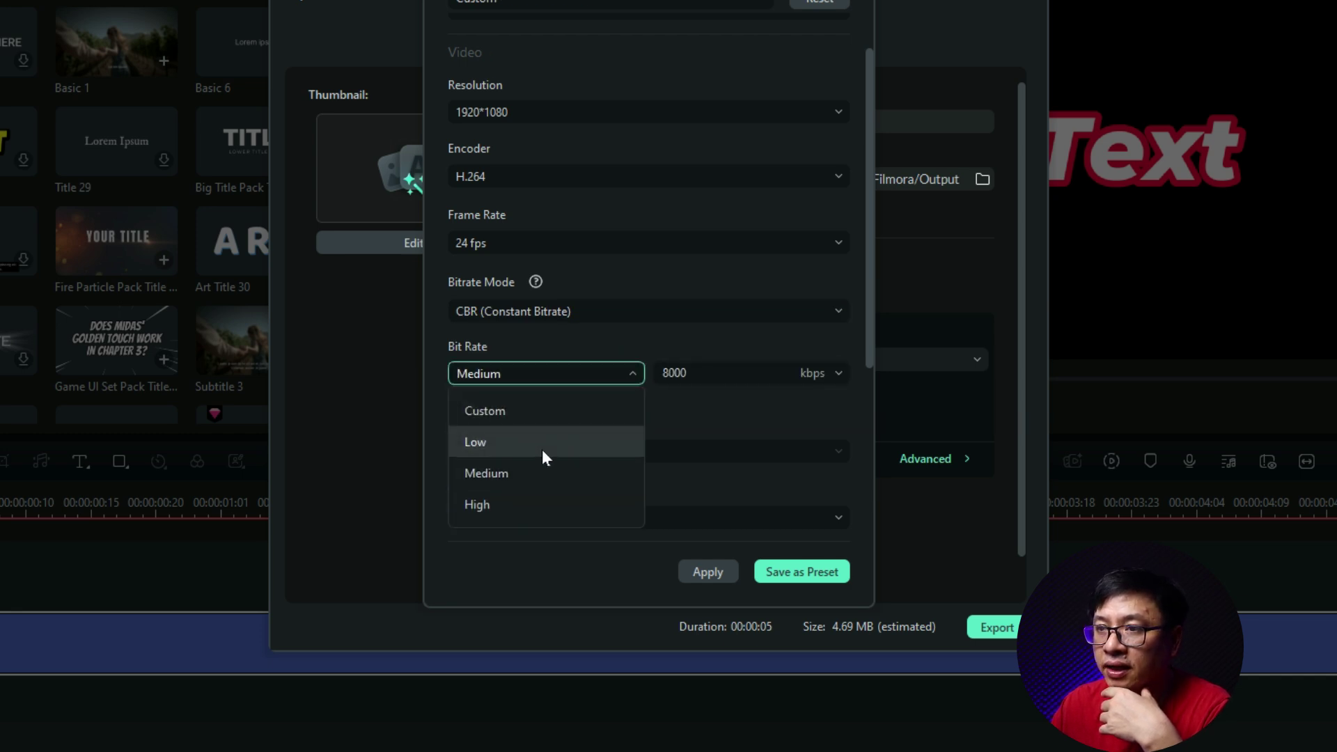
click(508, 505)
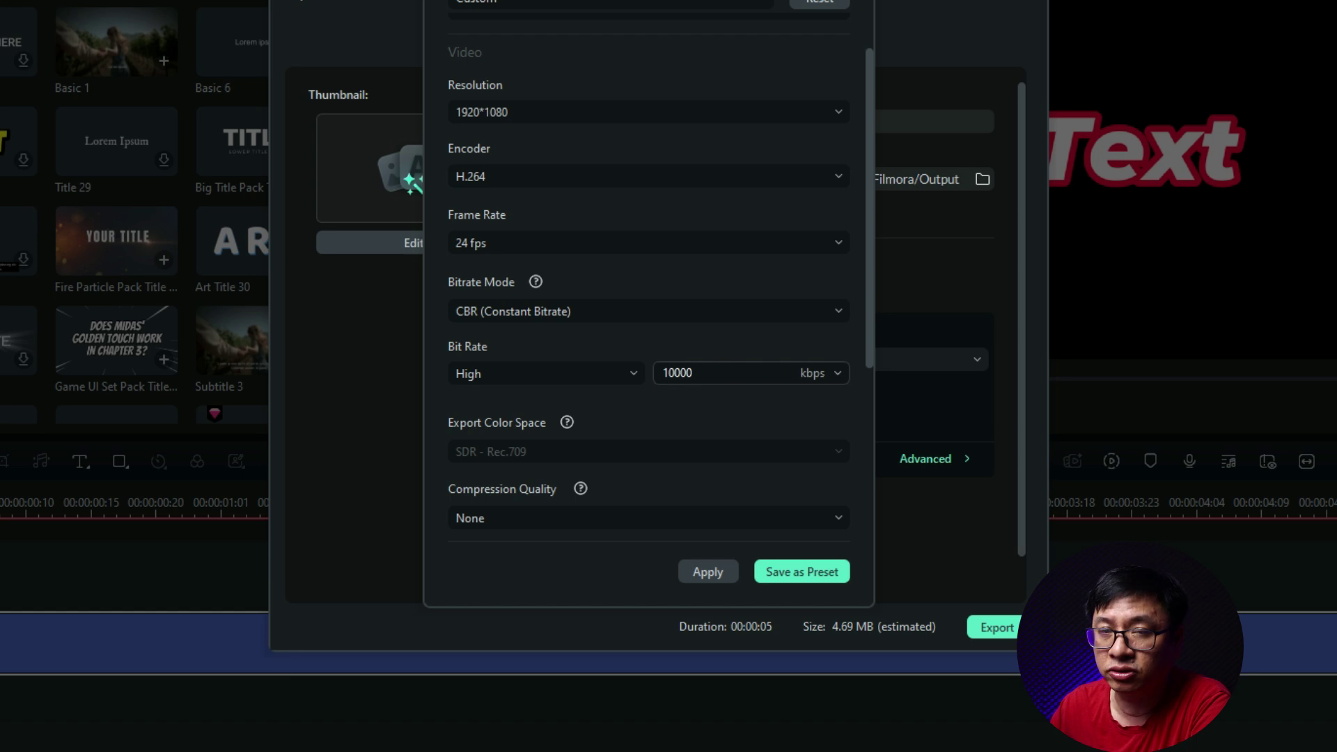
scroll(461, 446, down, 2)
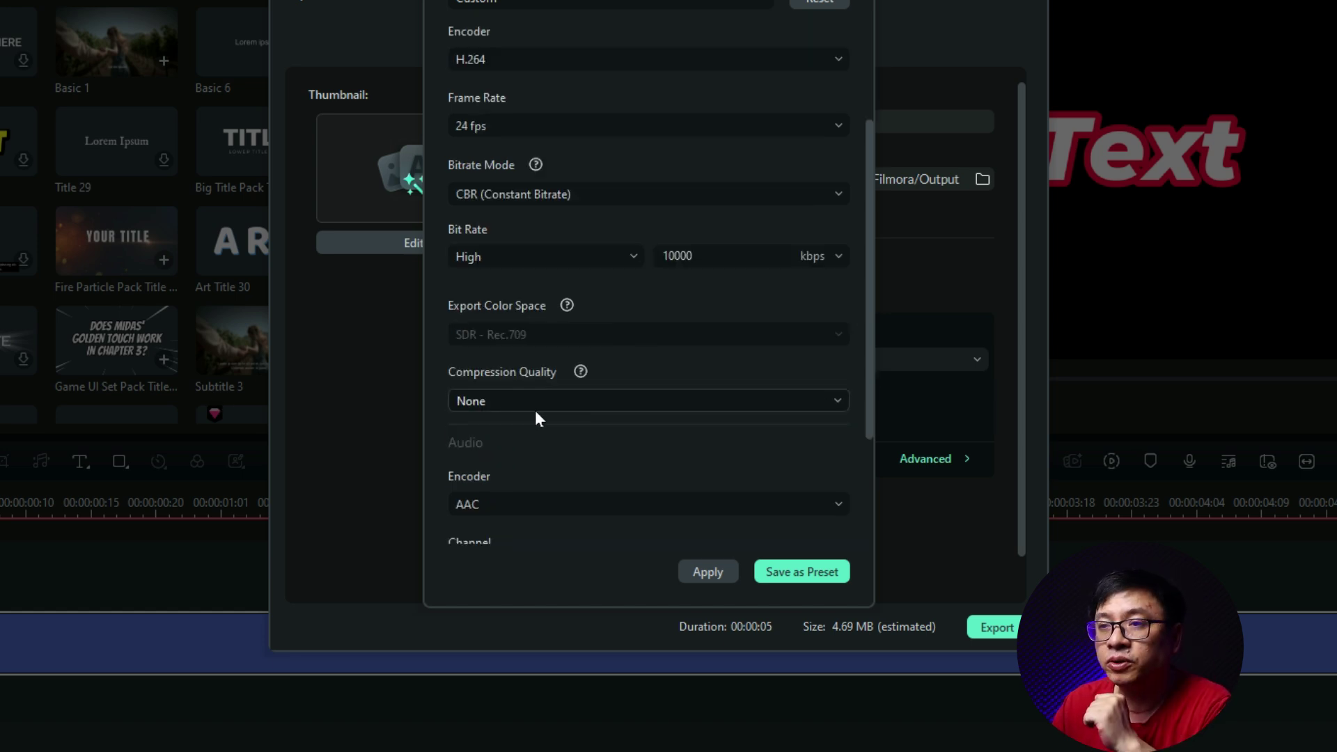
scroll(545, 435, down, 1)
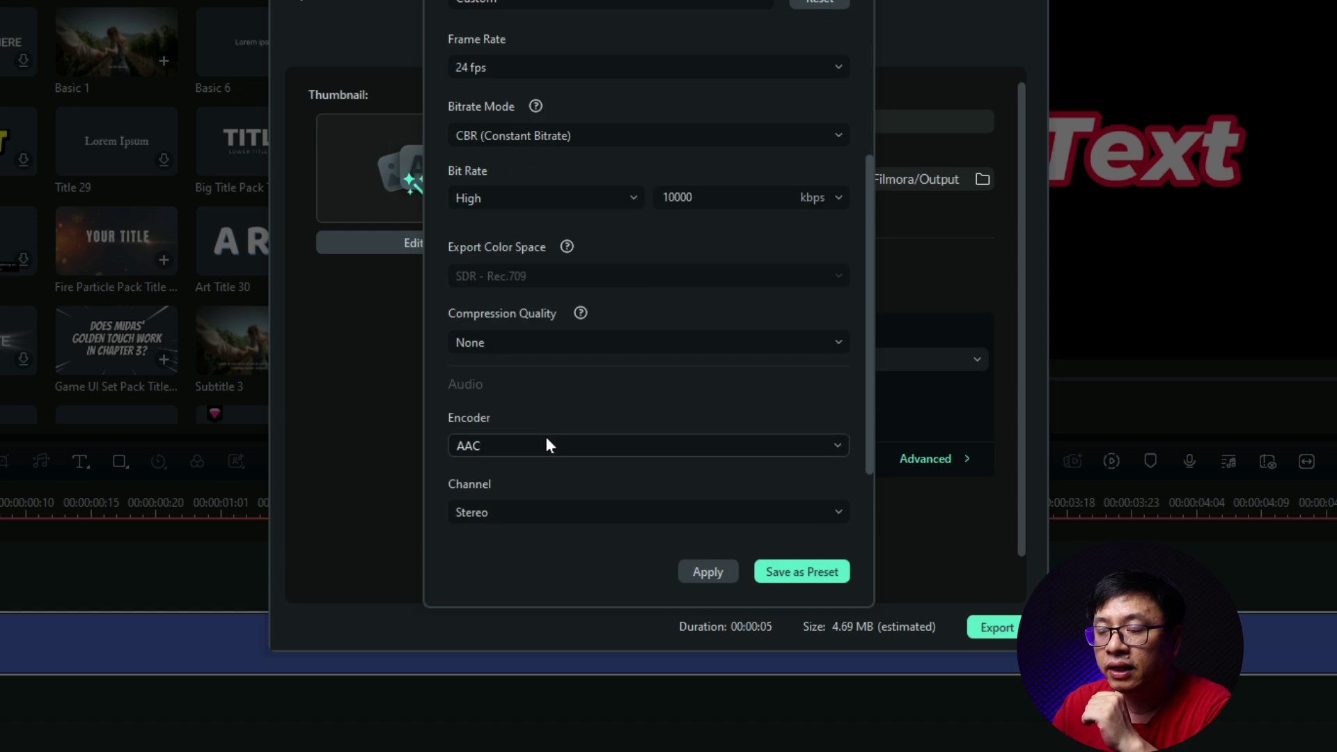
scroll(532, 460, down, 1)
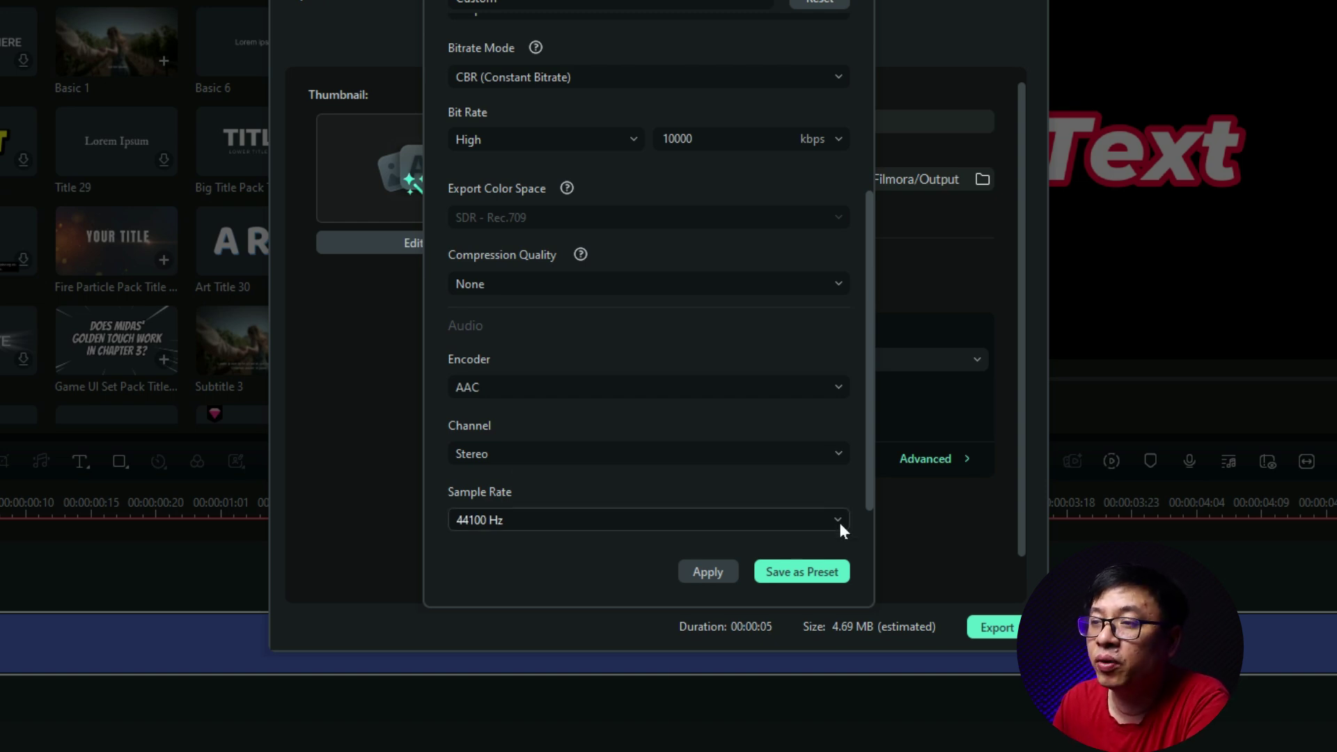
- Save the settings as preset 'jacky youtube' and export demo video.mp4
click(797, 575)
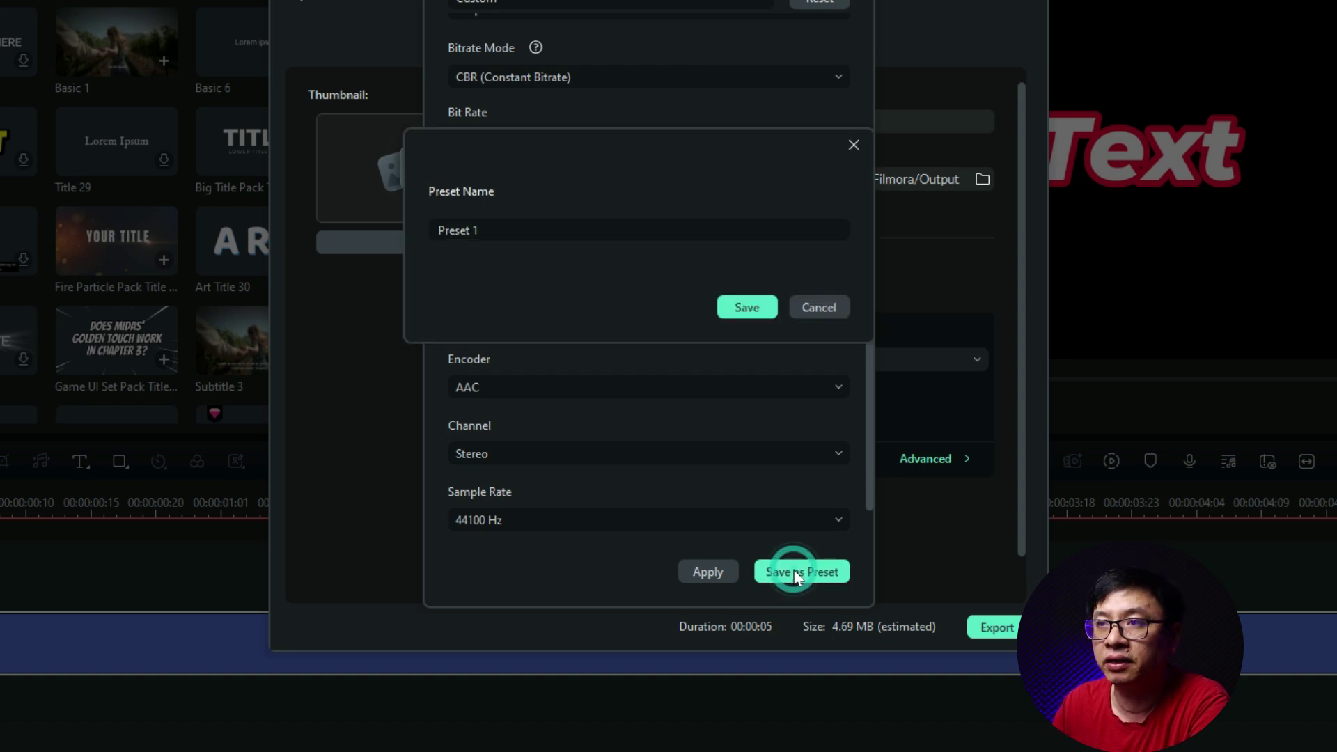
triple_click(521, 222)
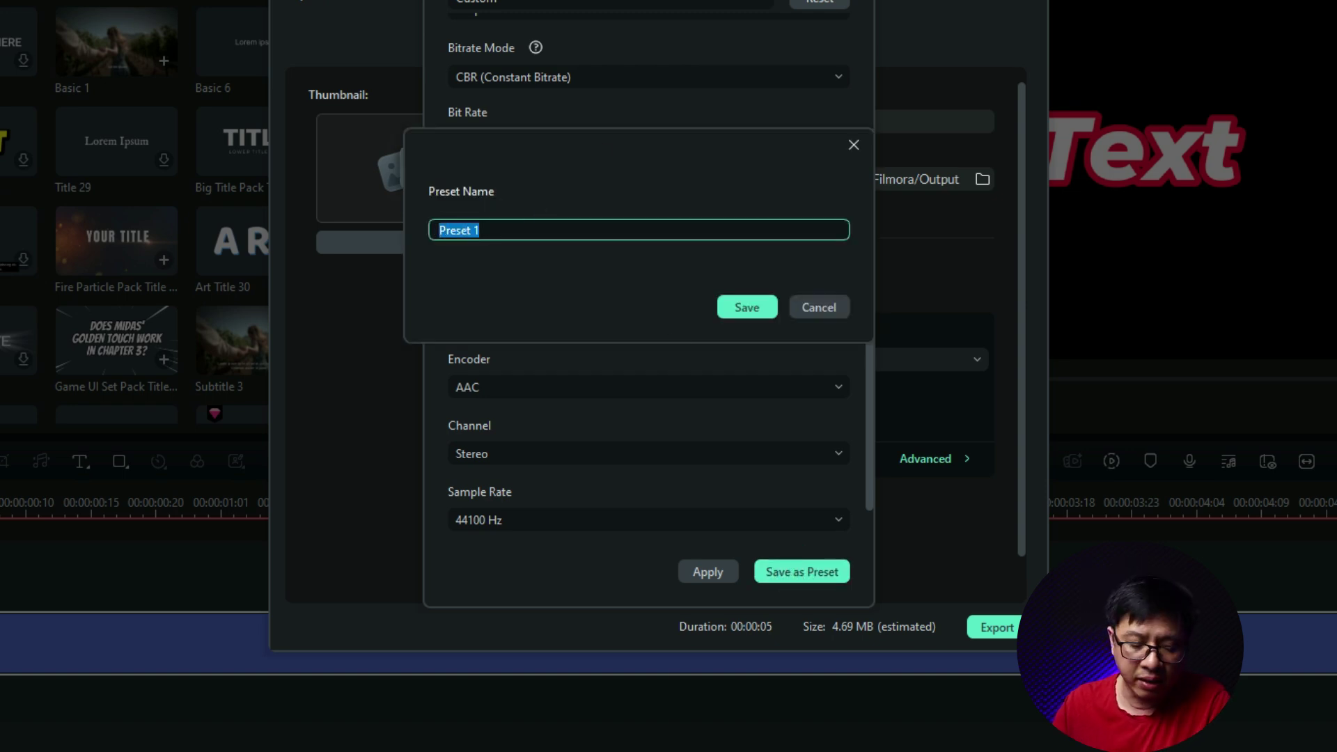
key(BackSpace)
text(jack)
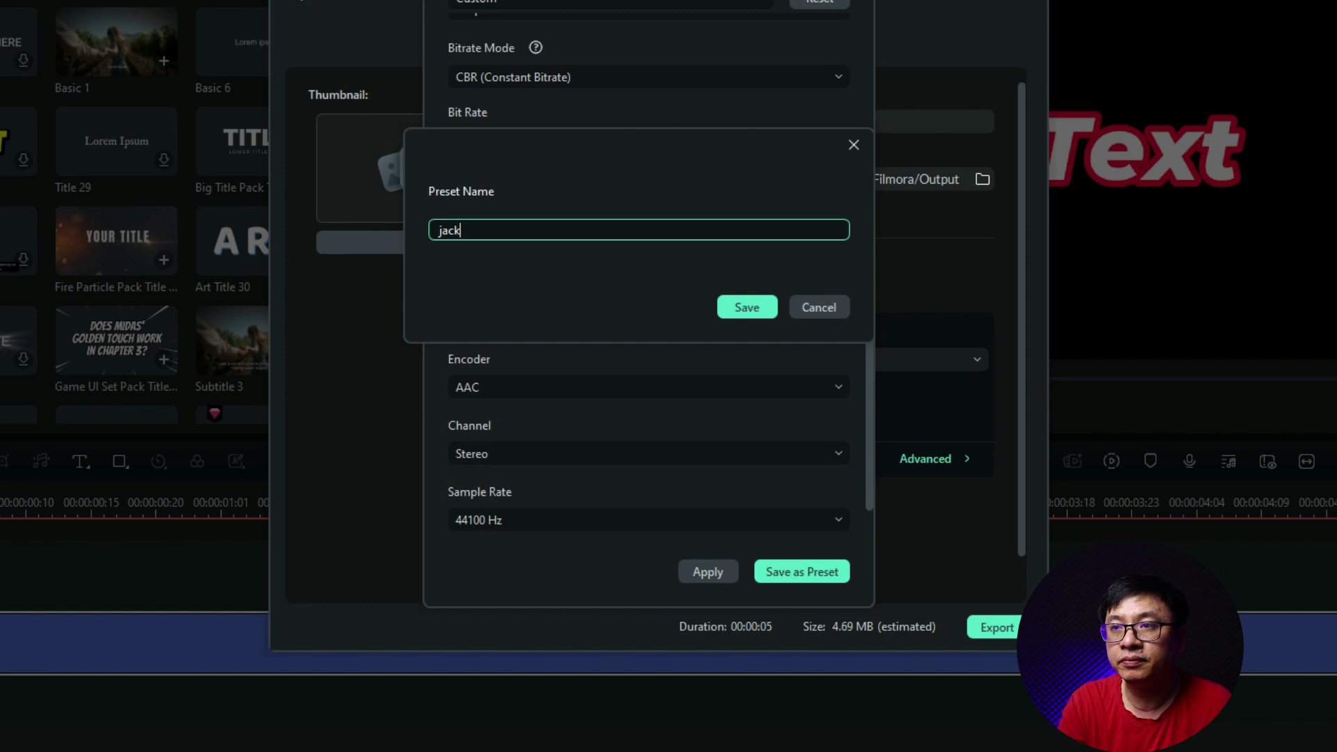
text(y youtube)
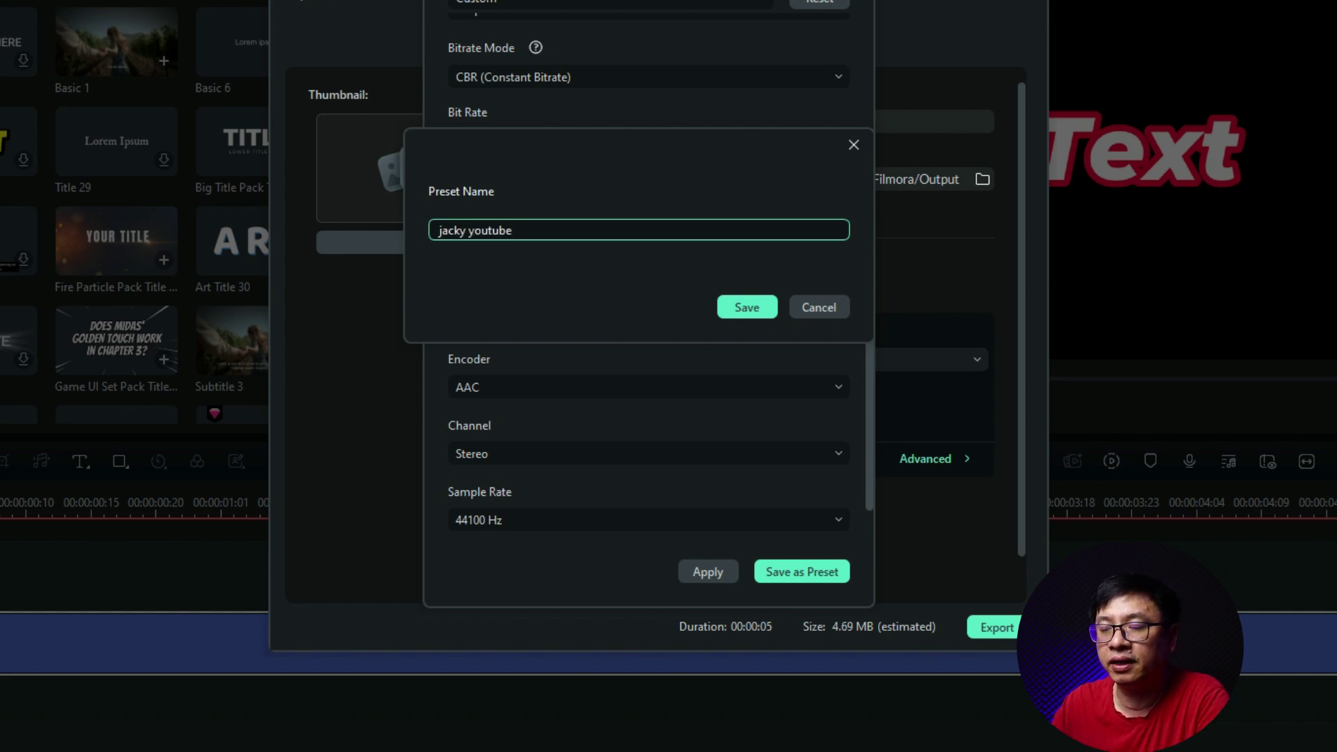
click(757, 309)
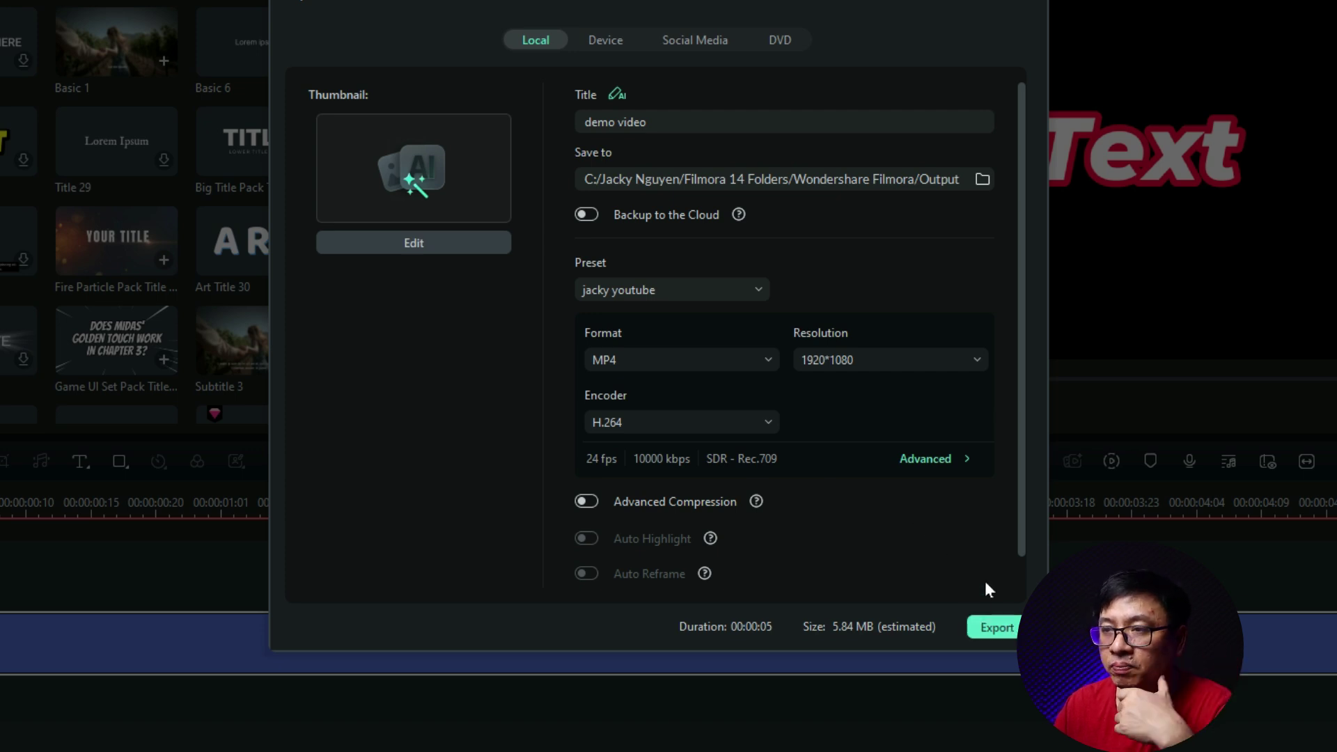
scroll(975, 574, down, 1)
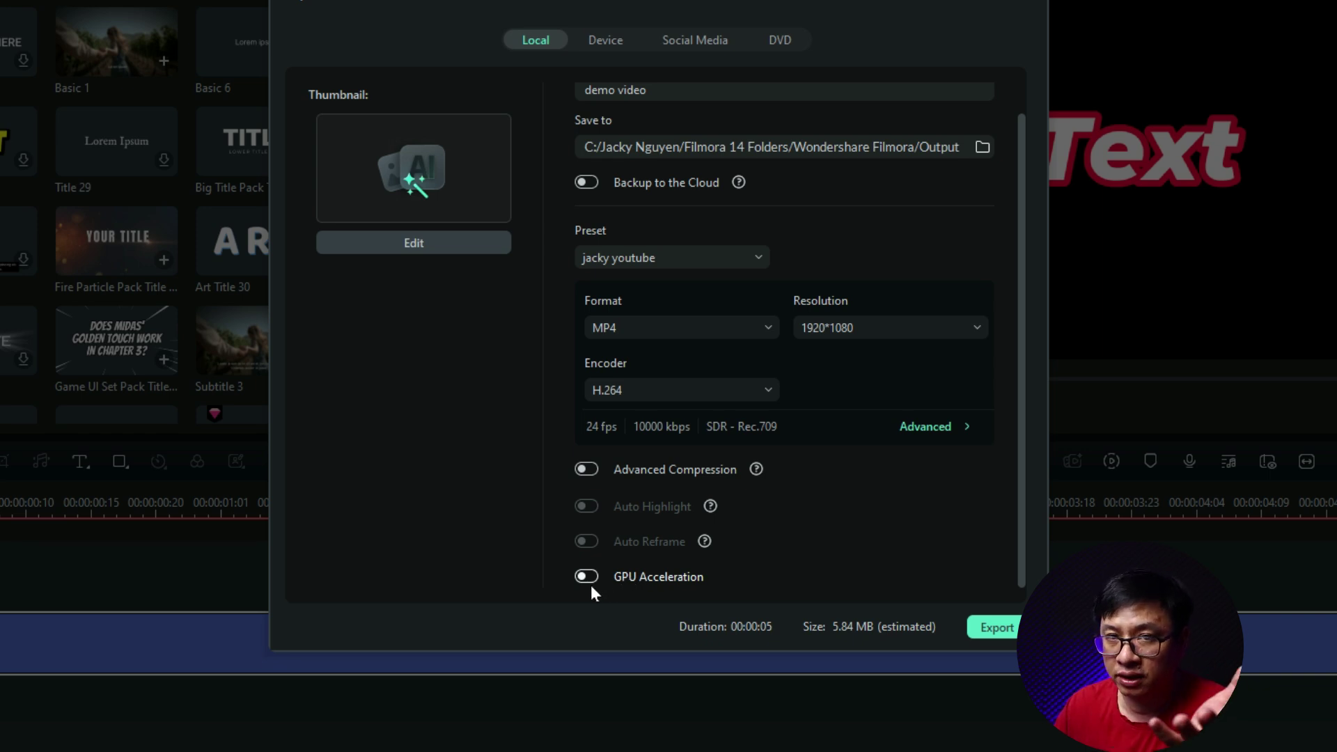
click(992, 627)
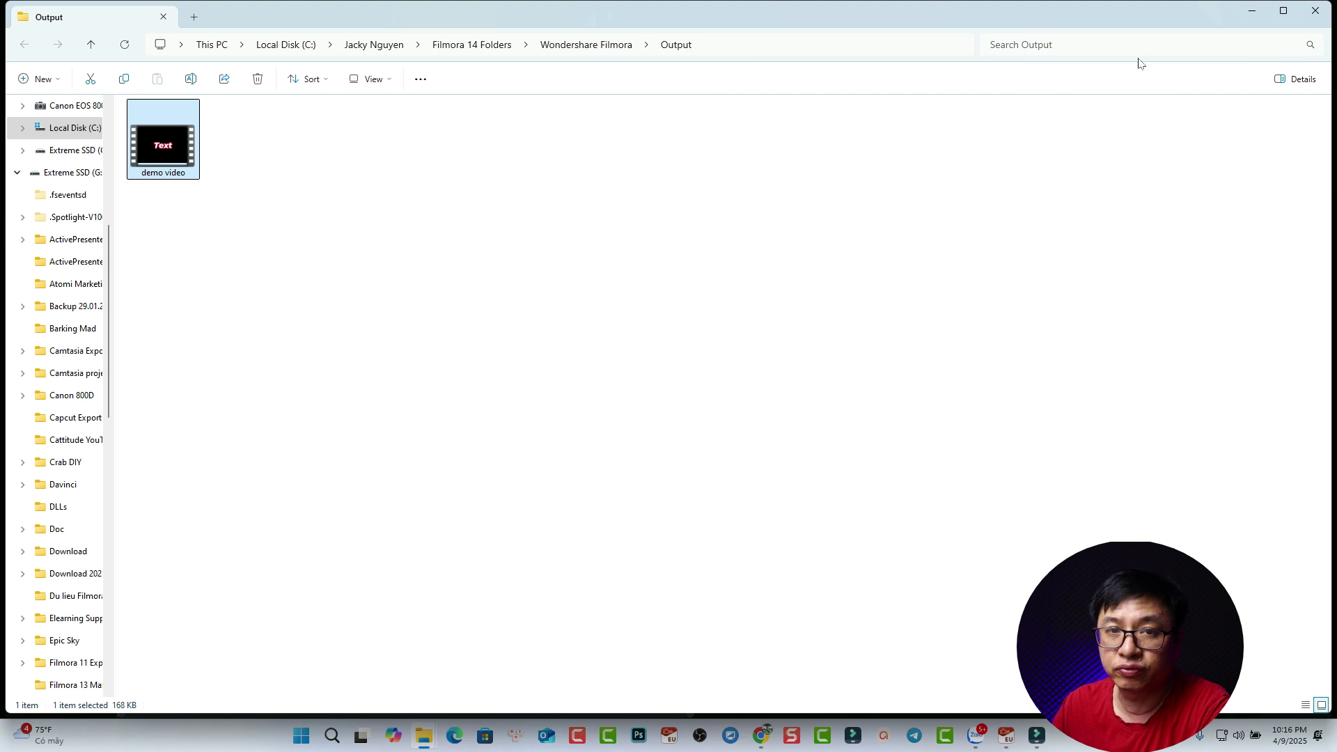
click(1251, 10)
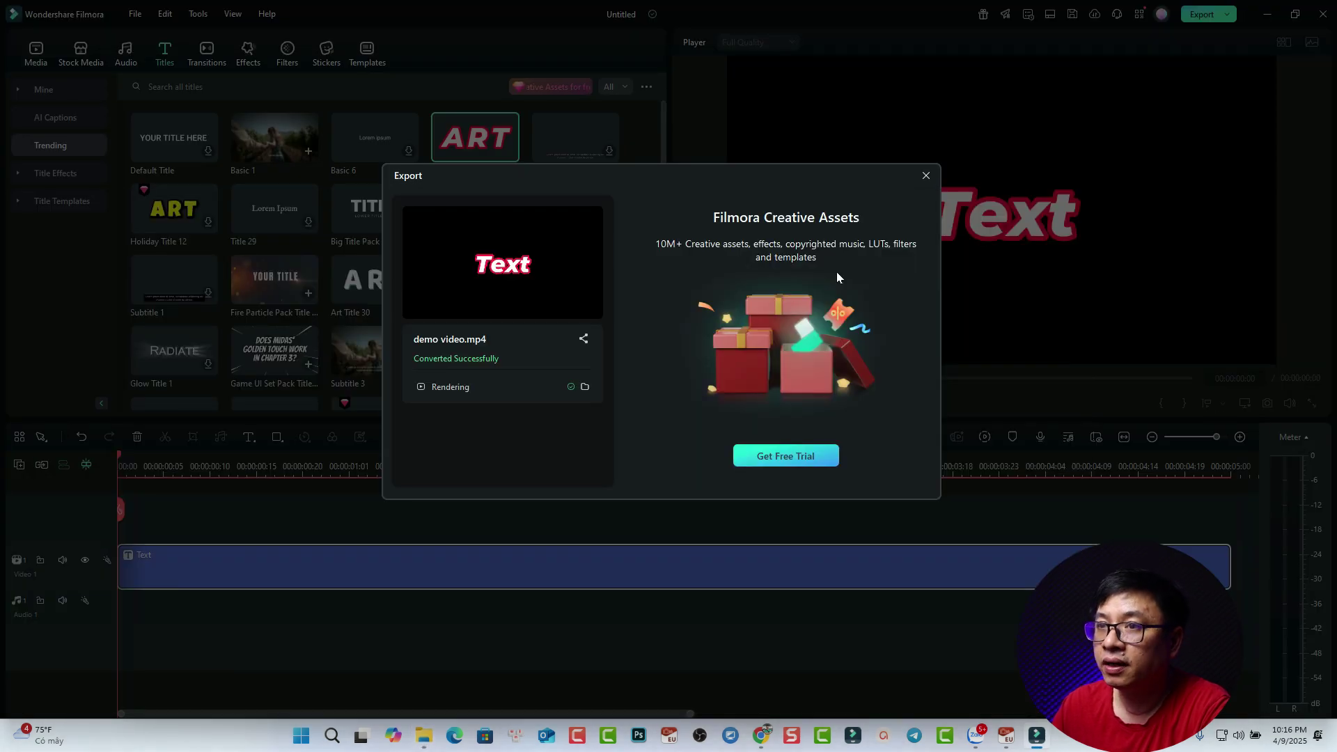